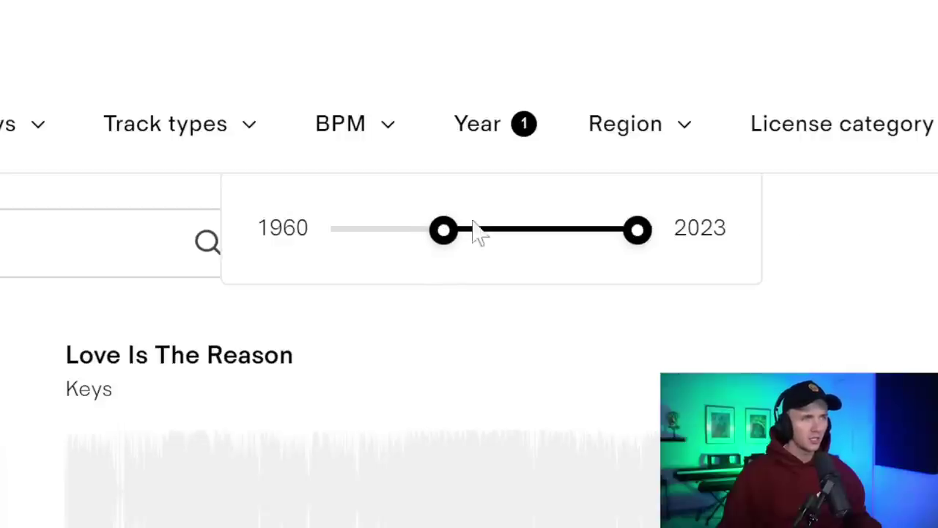
Lower the upper end of the release-year filter and preview Love Is The Reason with the Classic Bap beat
left_click_drag(639, 234, 564, 245)
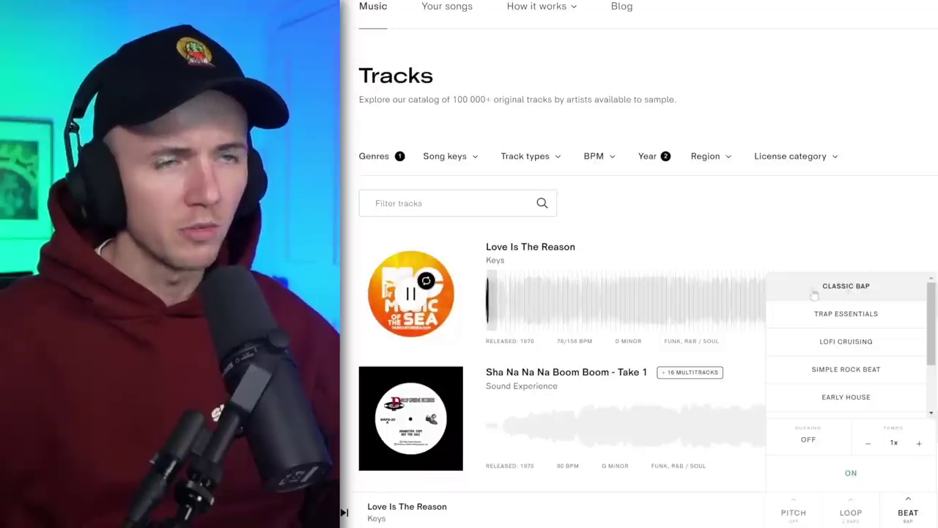
left_click(813, 289)
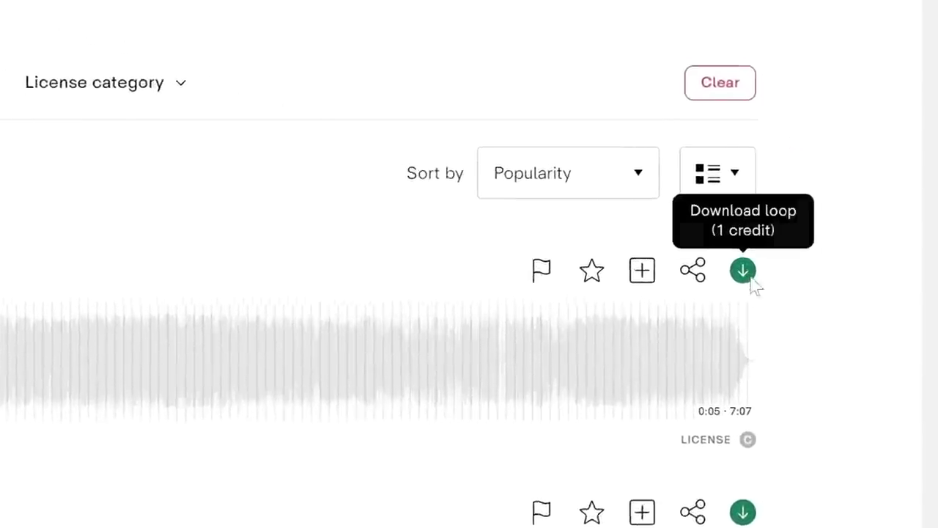
Download the track Love Is The Reason for 1 credit
left_click(665, 270)
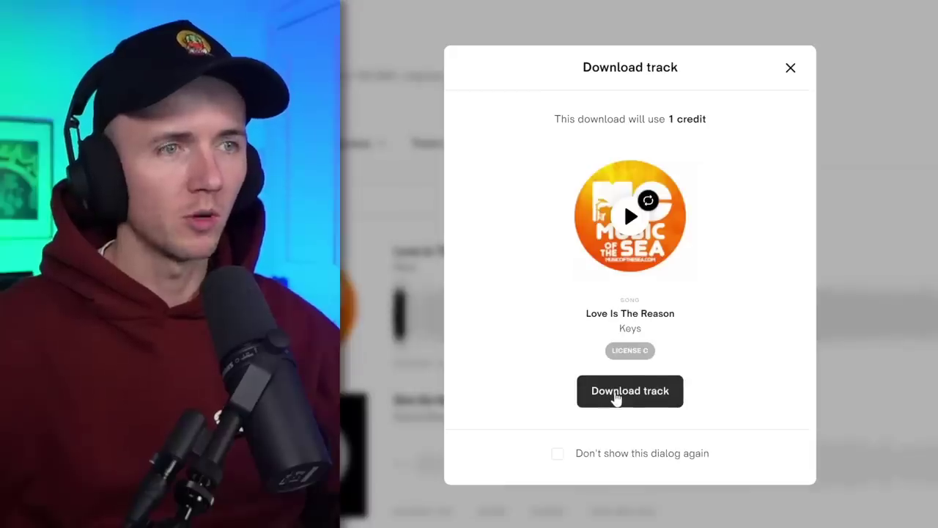
left_click(615, 396)
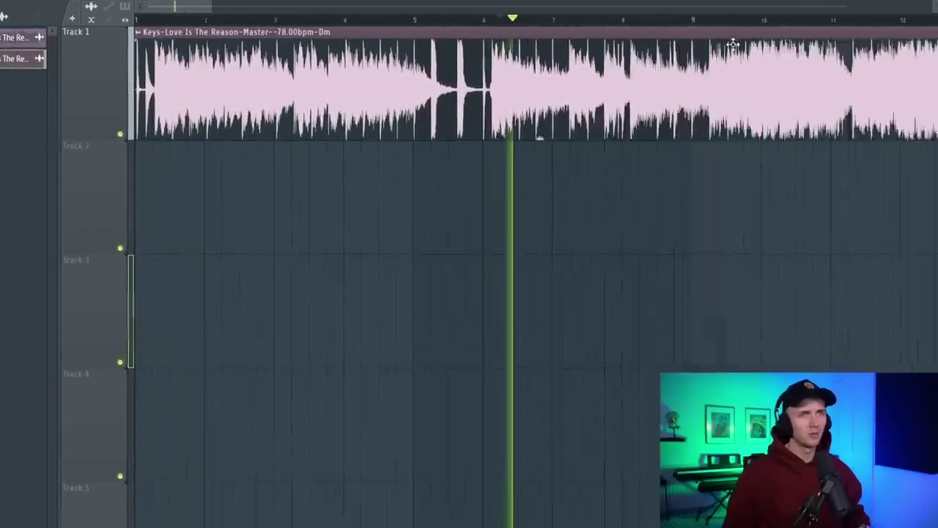
Switch to FL Studio and audition the Love Is The Reason sample on Track 1 at several points between bars 9 and 14
left_click_drag(636, 27, 685, 22)
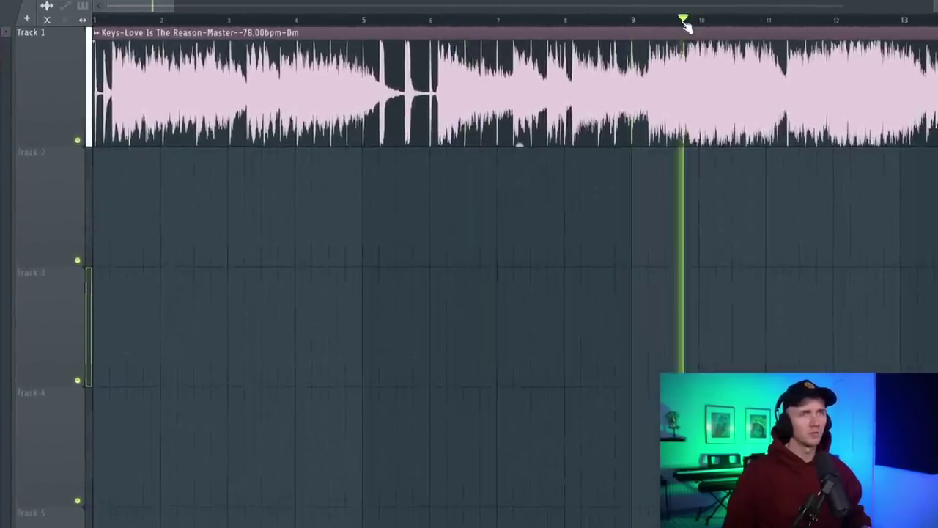
scroll(718, 110, "down", 4)
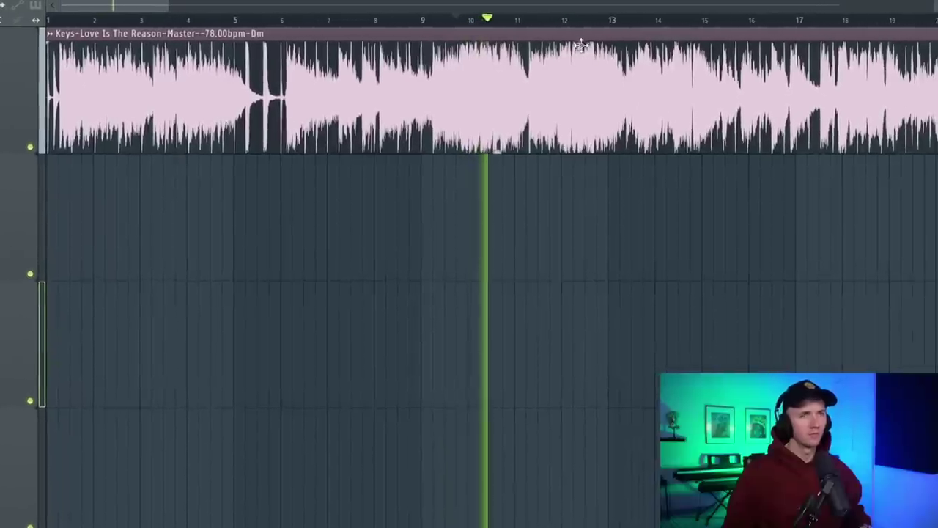
left_click(558, 24)
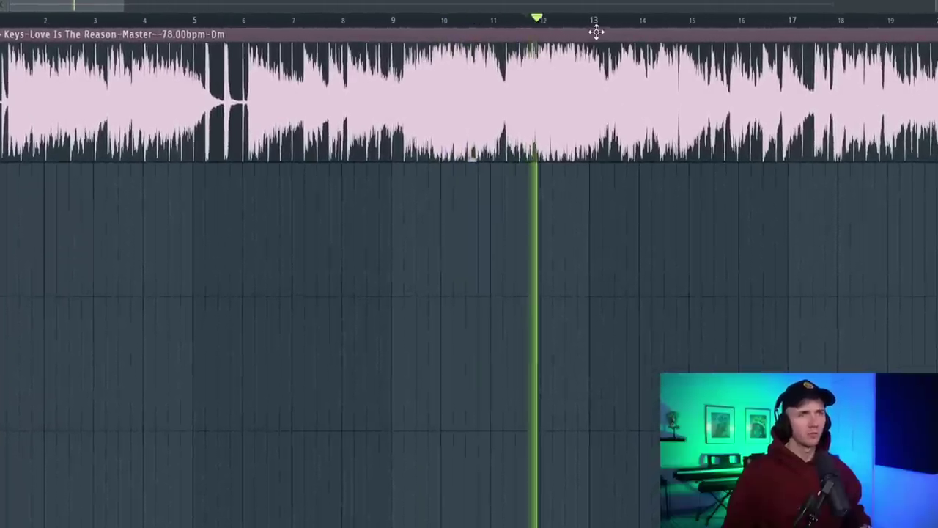
left_click(621, 25)
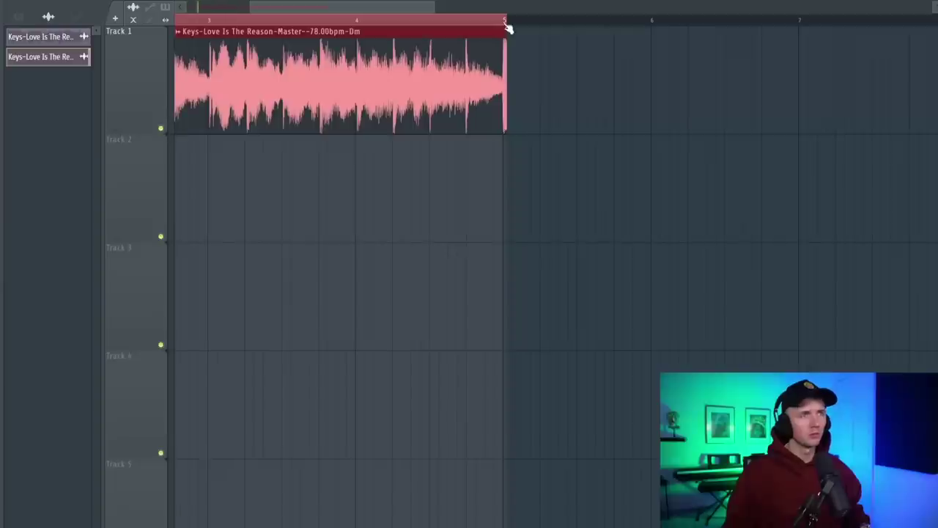
Play back the four-bar sample loop on Track 1 to check its timing
scroll(360, 140, "down", 3)
key("space")
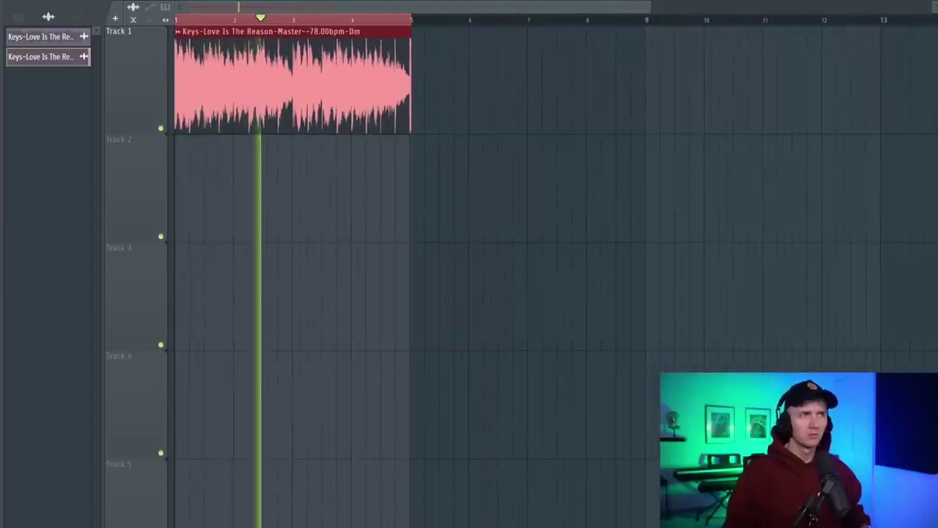
left_click_drag(384, 24, 289, 27)
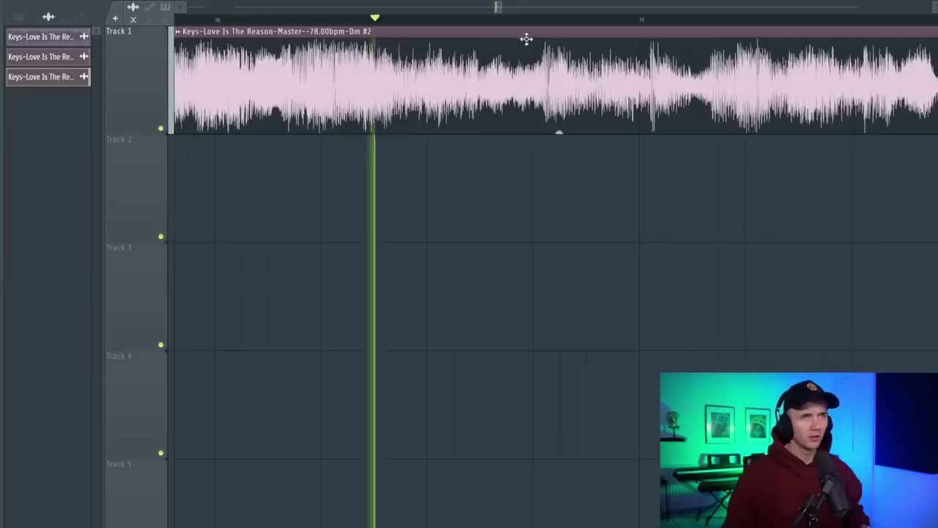
Audition the second copy of the sample around bar 70 and its join with the first chop on Track 1
scroll(433, 31, "up", 3)
key("space")
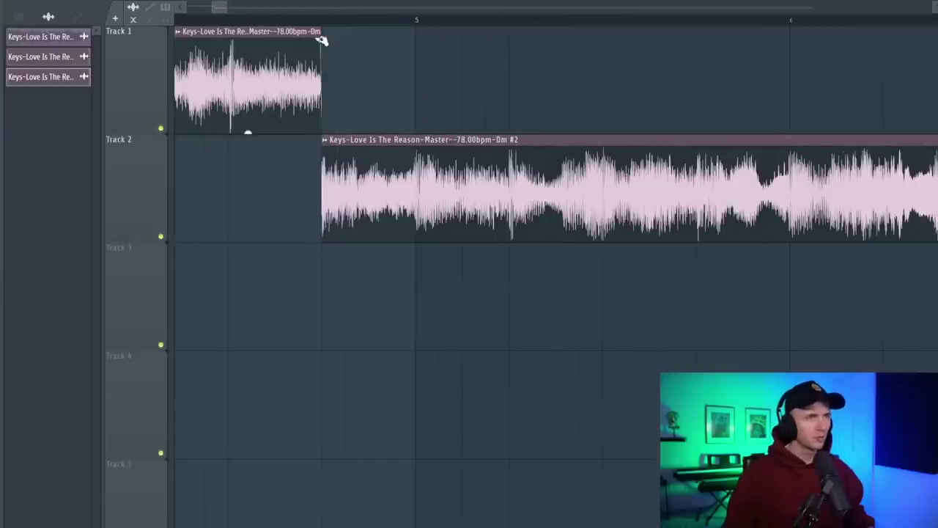
key("space")
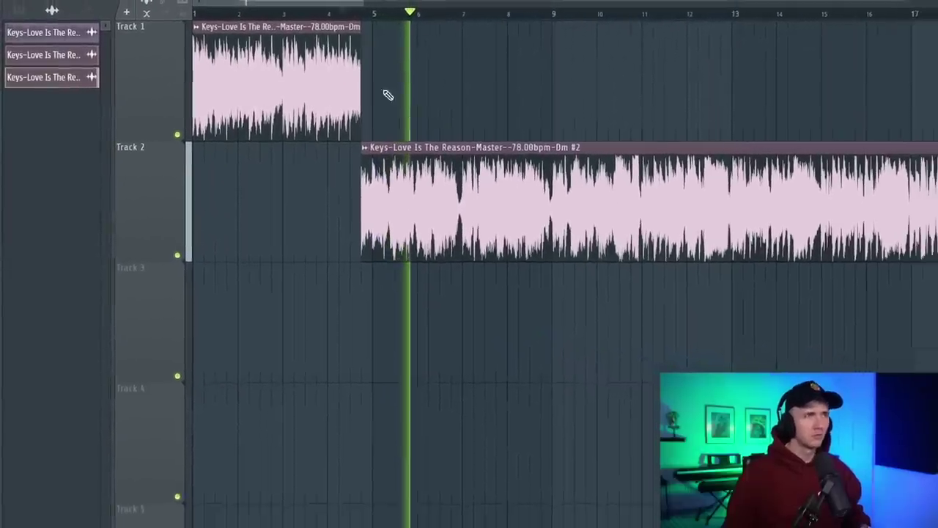
Shift the remaining sample clip on Track 2 to bar 9 and place the two-bar chop from Track 1 in the gap at bar 7
scroll(388, 191, "up", 5)
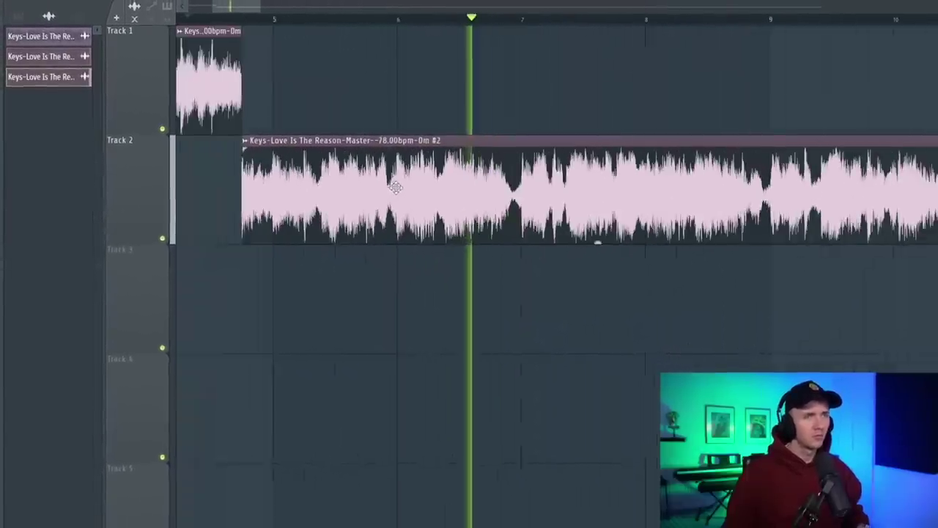
scroll(604, 144, "down", 4)
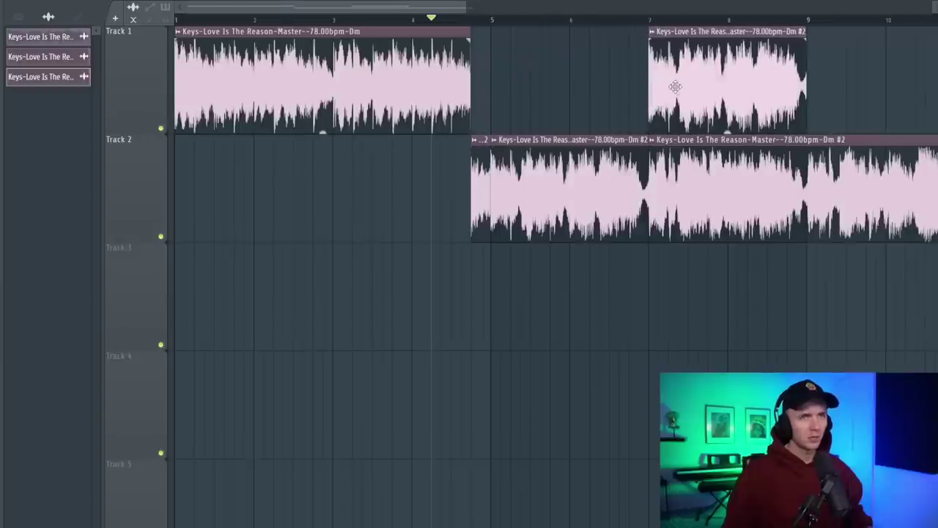
left_click(590, 22)
scroll(665, 193, "up", 2)
left_click_drag(665, 192, 863, 176)
scroll(863, 176, "down", 3)
scroll(385, 188, "up", 4)
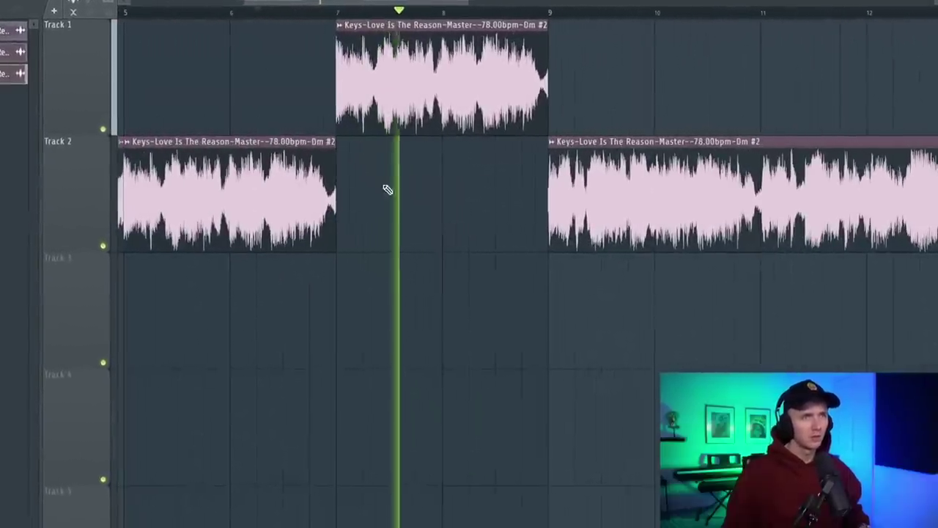
left_click_drag(434, 81, 434, 196)
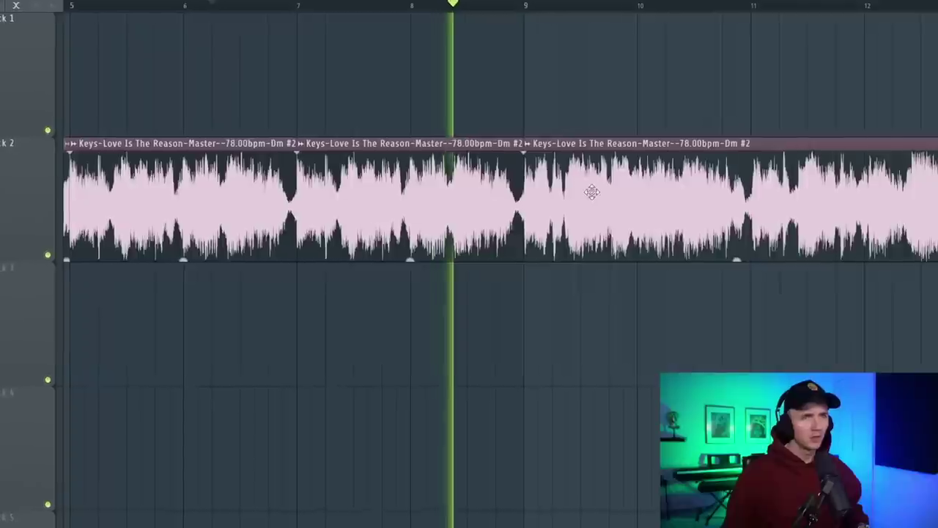
Cut the last sample clip on Track 2 at bar 11 and play back the arranged chops
scroll(595, 193, "down", 3)
scroll(591, 224, "up", 4)
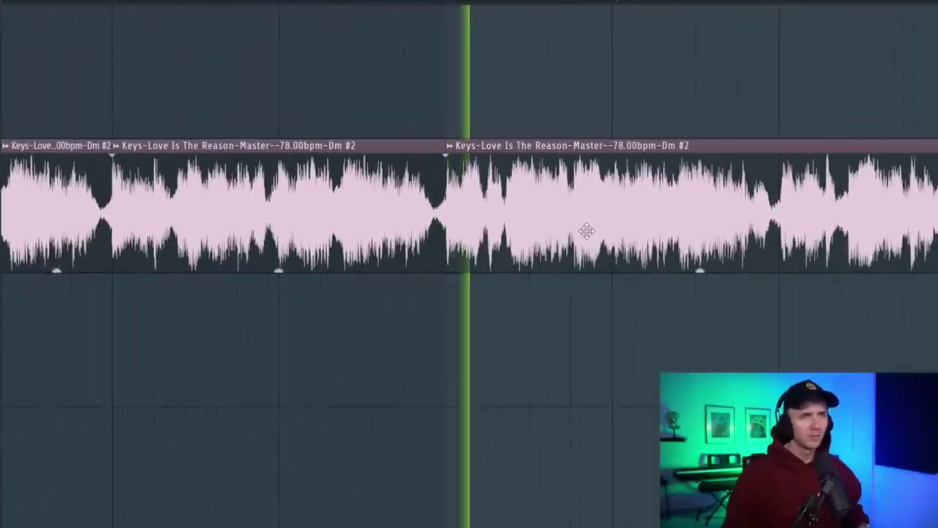
scroll(573, 235, "down", 3)
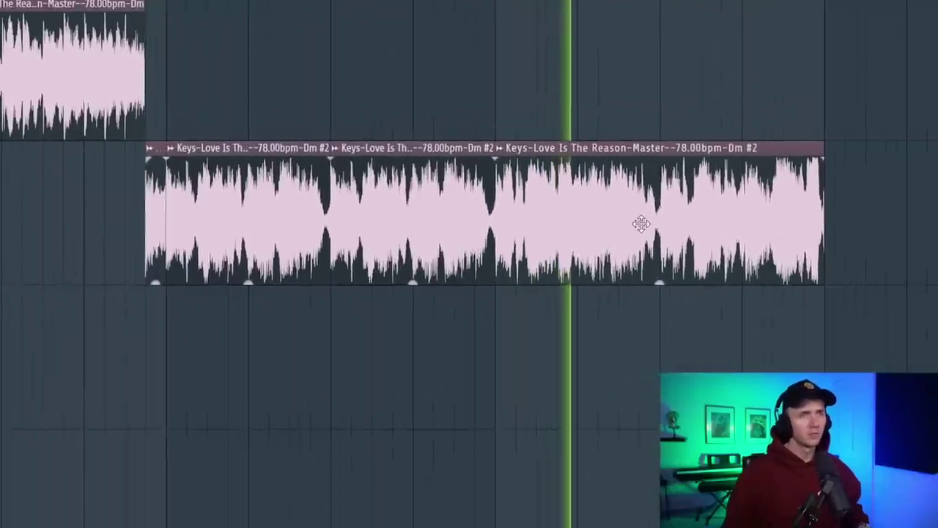
scroll(641, 224, "up", 3)
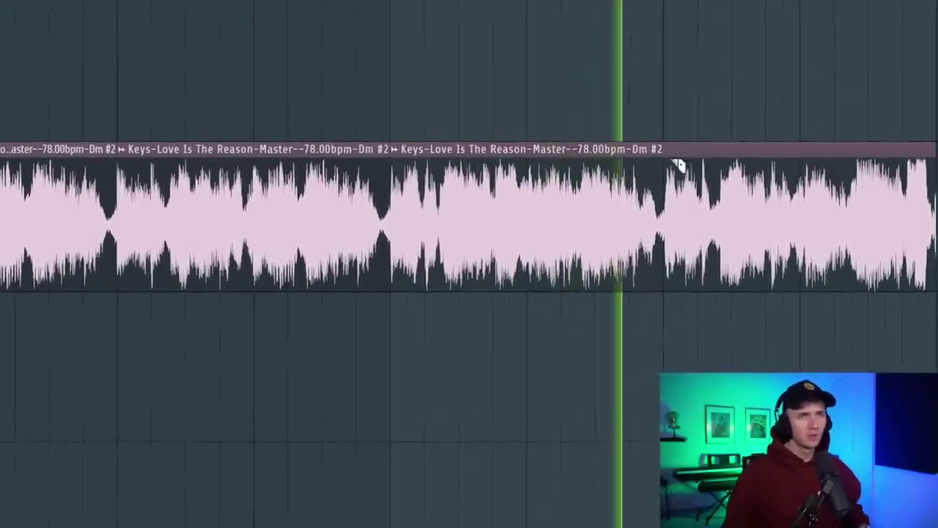
right_click(677, 163)
key("space")
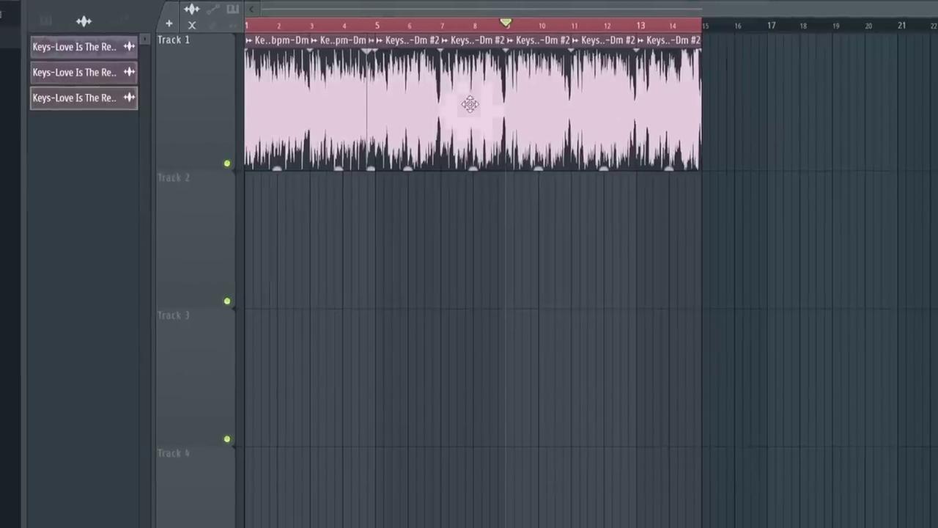
High-pass the sample with band 1 of Parametric EQ 2 and raise the linked air amounts in Fresh Air
double_click(695, 122)
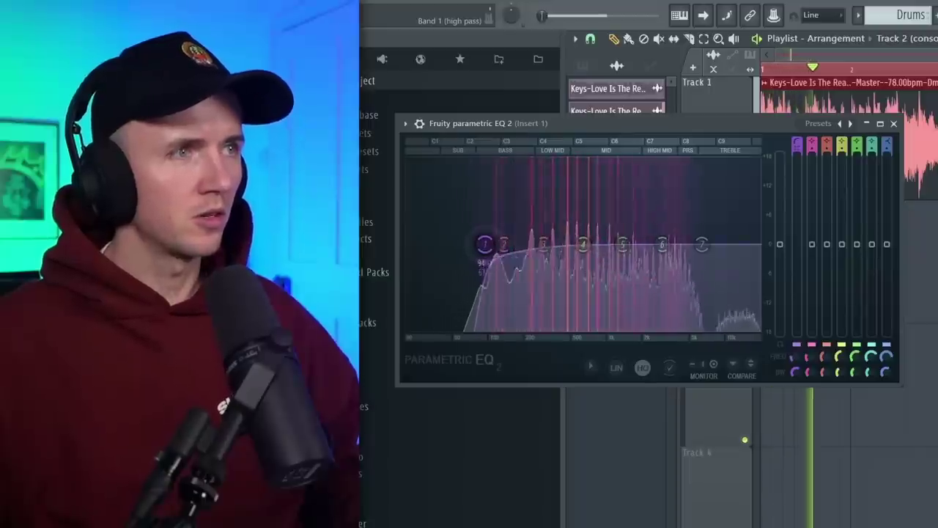
mouse_move(505, 244)
left_mouse_down()
mouse_move(505, 253)
mouse_move(491, 244)
left_mouse_up()
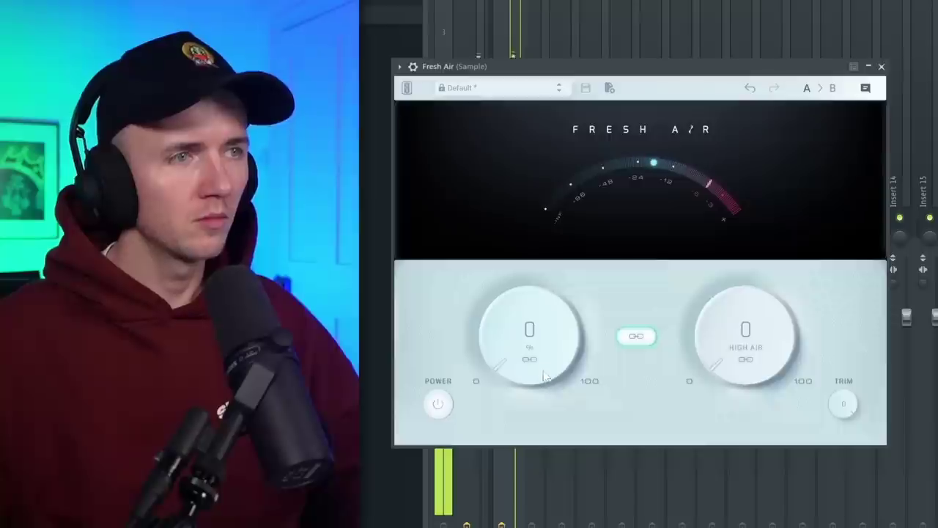
left_click_drag(543, 364, 543, 357)
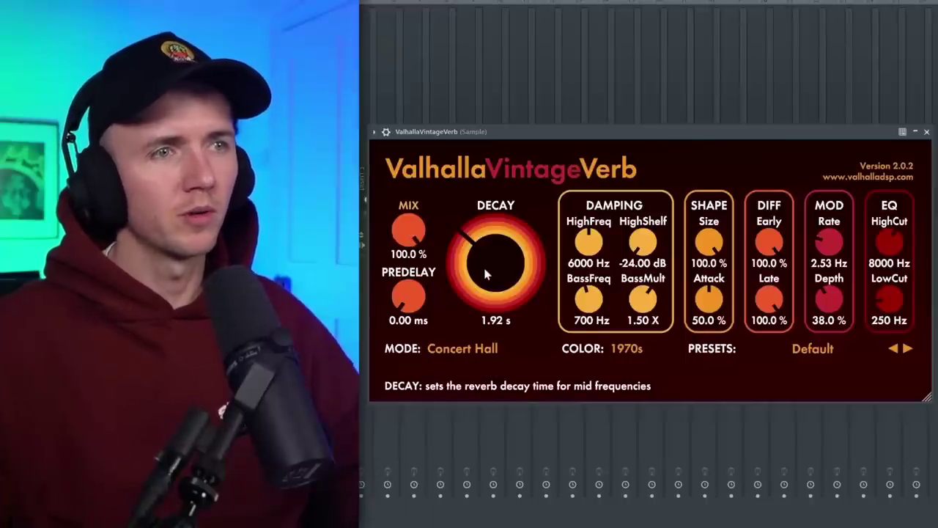
Lengthen the VintageVerb decay and lower its mix, and dip the sample's upper mids in Parametric EQ 2
left_click_drag(485, 274, 490, 249)
left_click_drag(408, 231, 413, 361)
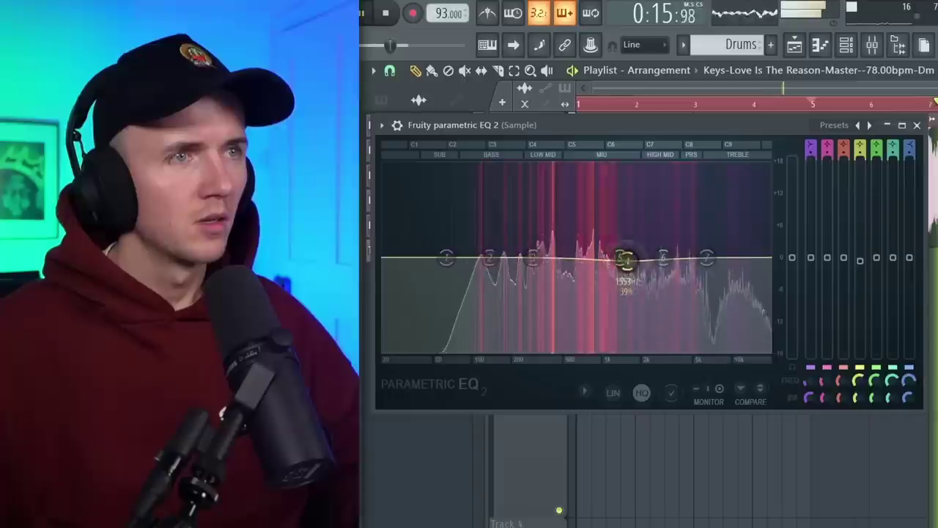
left_click_drag(623, 261, 645, 278)
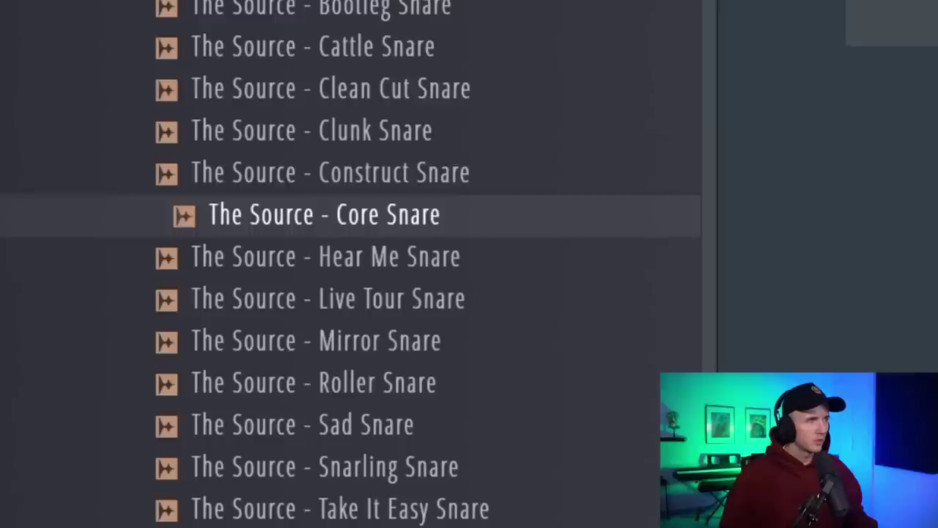
Preview The Source snare samples and add one to the Channel Rack
key("Down")
key("Down")
key("Down")
key("Down")
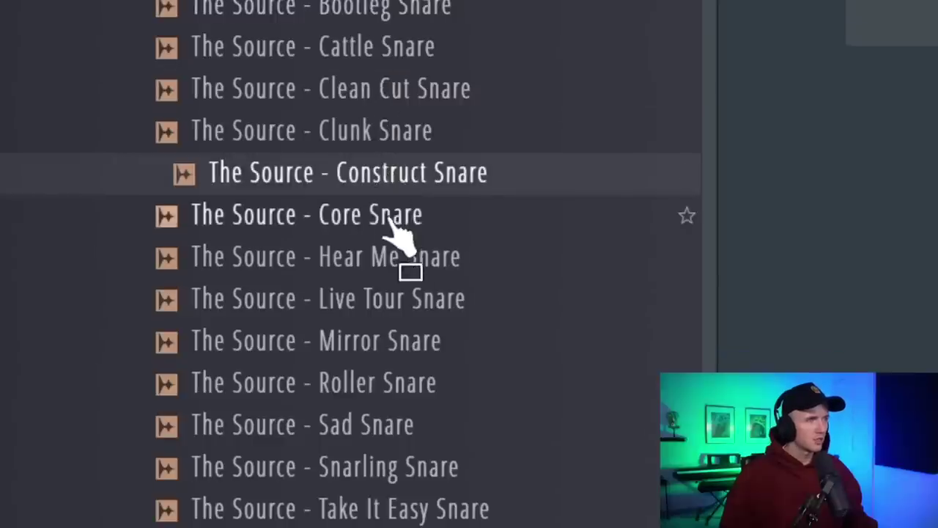
left_click_drag(231, 297, 392, 381)
Program snare hits on steps 5, 13, 21 and 29
left_click(519, 381)
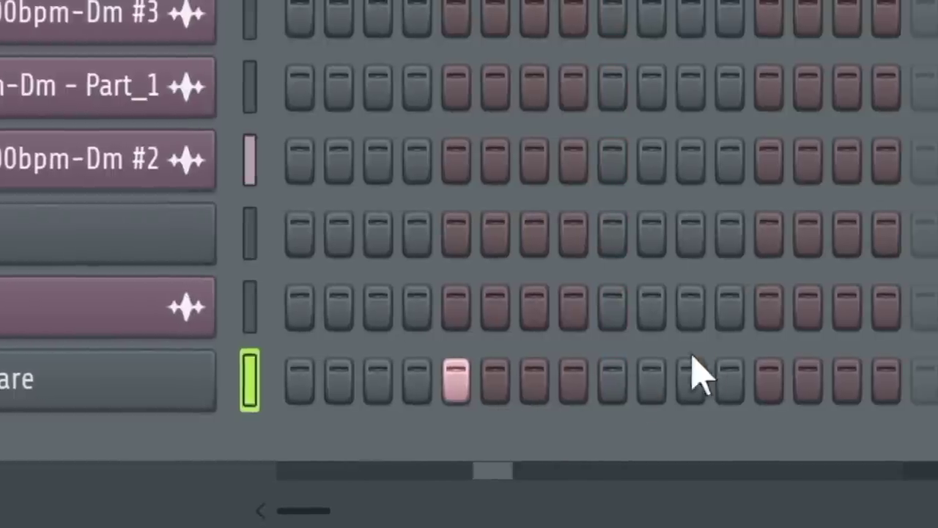
left_click(769, 381)
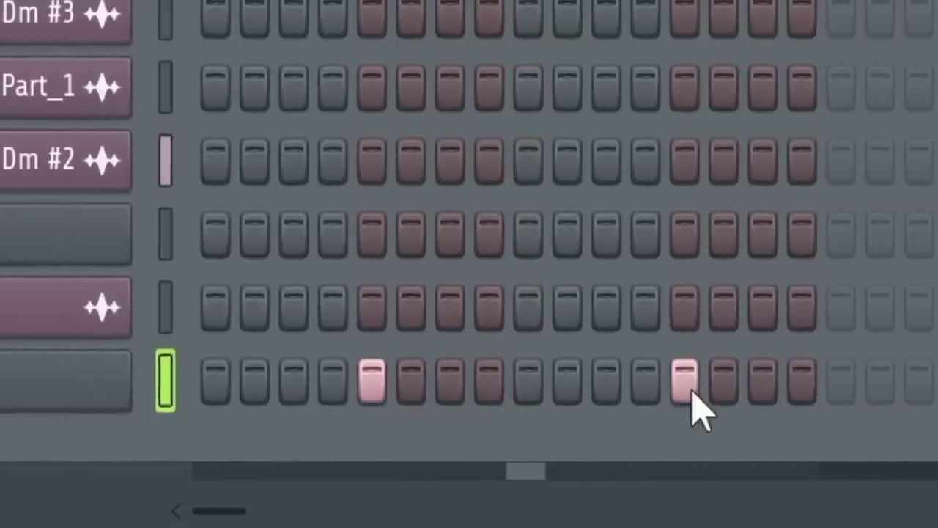
left_click(784, 381)
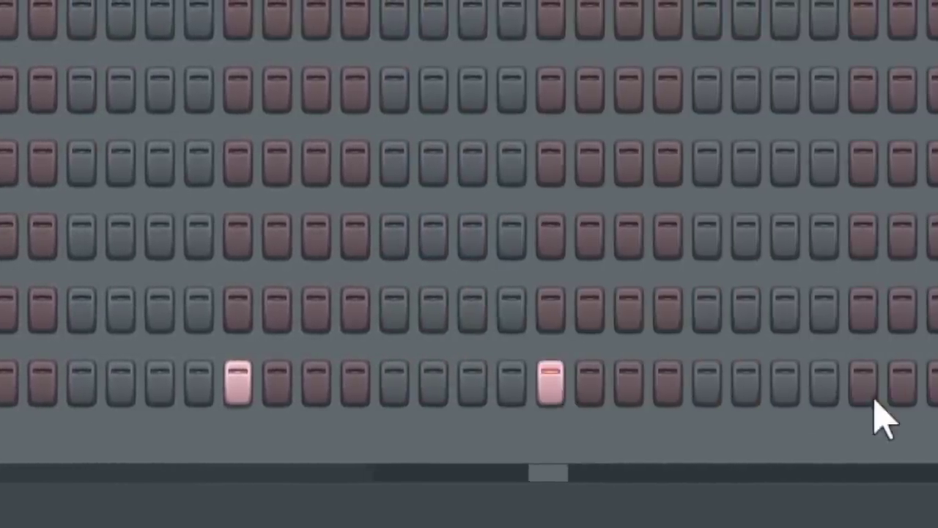
left_click(873, 394)
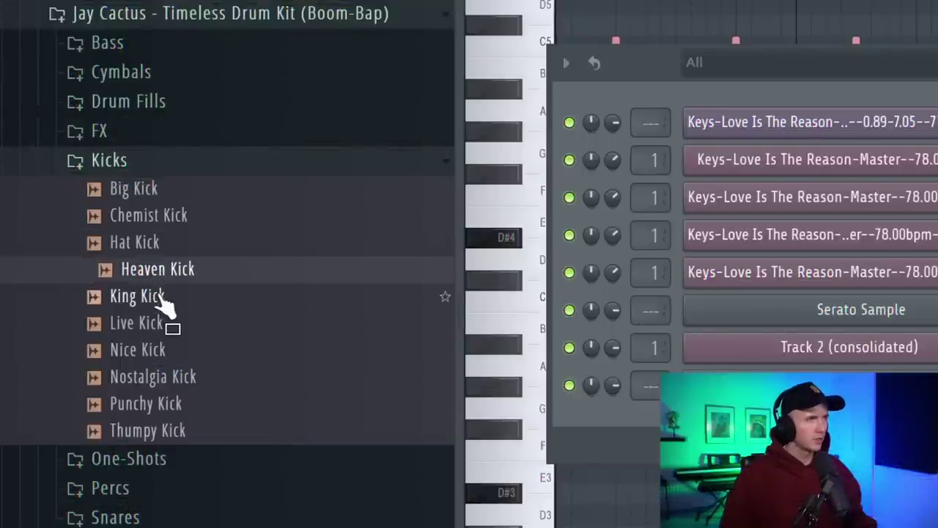
Add a kick from the Timeless Drum Kit and program hits on steps 1, 8, 9, 17, 23 and 25
left_click_drag(157, 282, 849, 388)
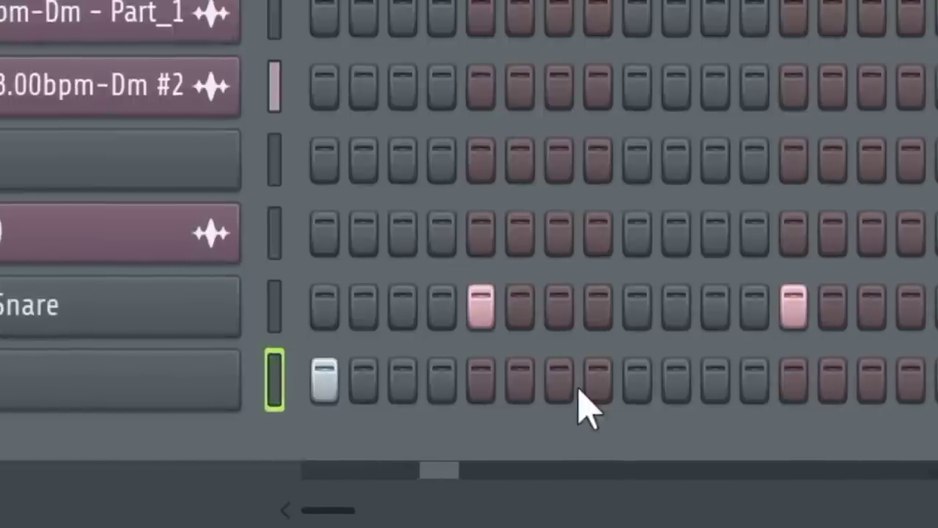
left_click(597, 381)
left_click(635, 381)
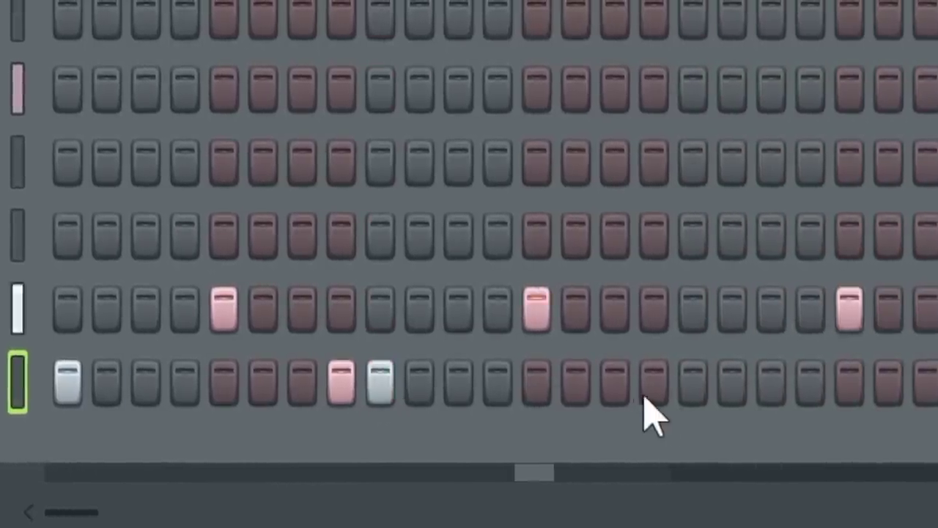
left_click(576, 383)
left_click(660, 382)
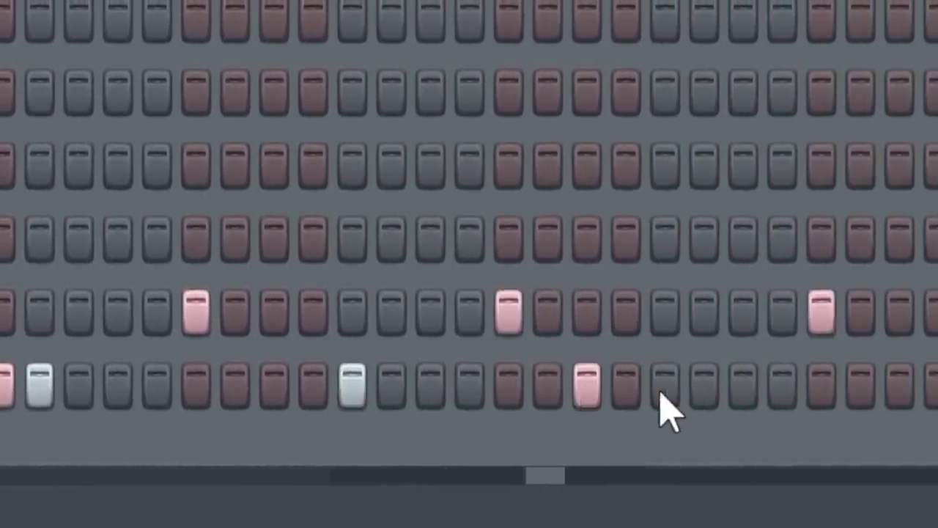
left_click(662, 387)
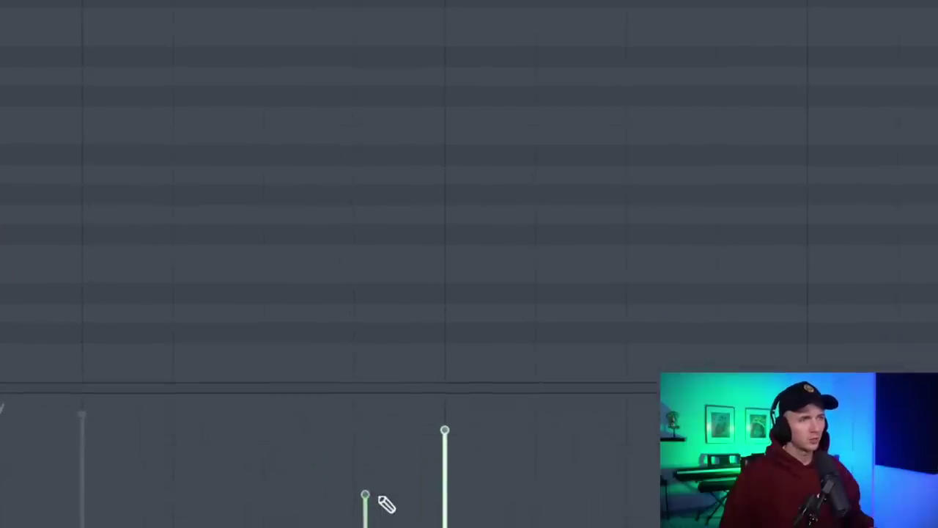
Add a hi-hat from the drum kit to the Channel Rack and fill its pattern with a hit on every second step
scroll(281, 270, "down", 4)
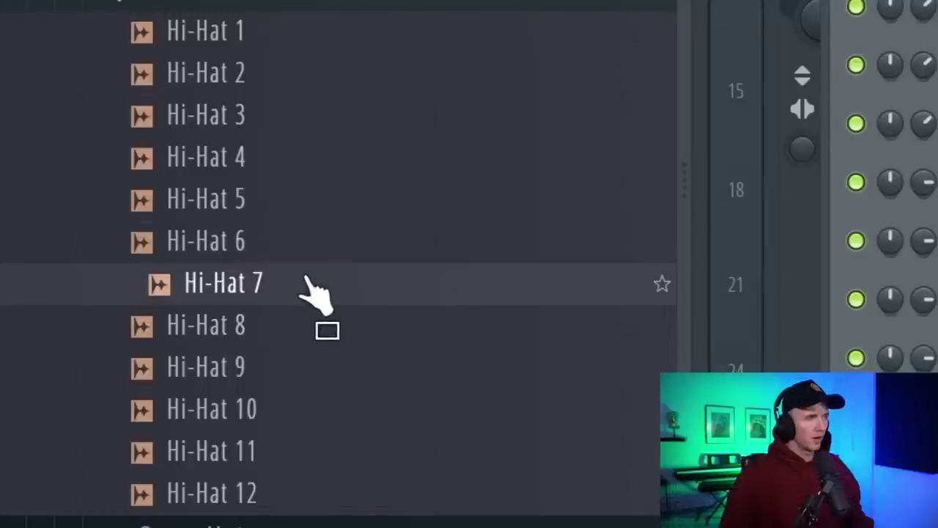
left_click_drag(275, 330, 383, 384)
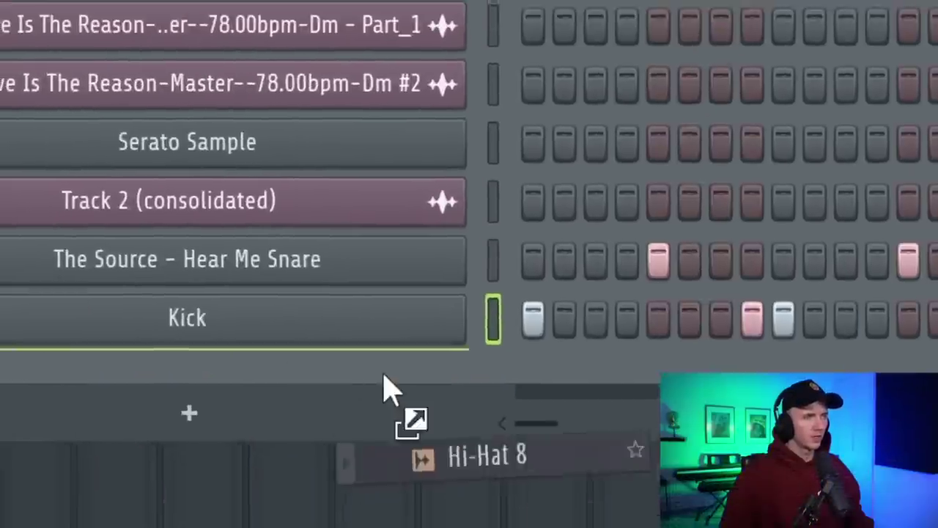
right_click(551, 331)
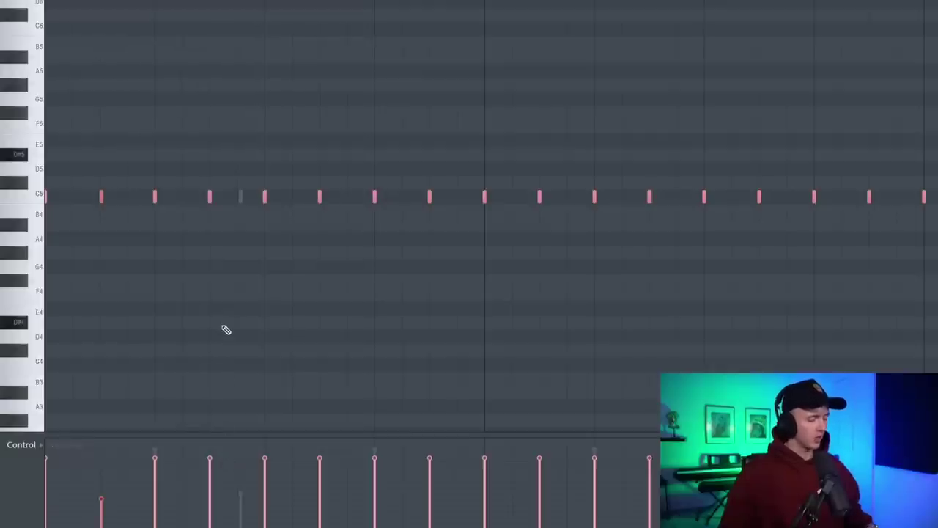
Quantize the hi-hat notes with the 16_drummer swing 2 groove template
key("alt+q")
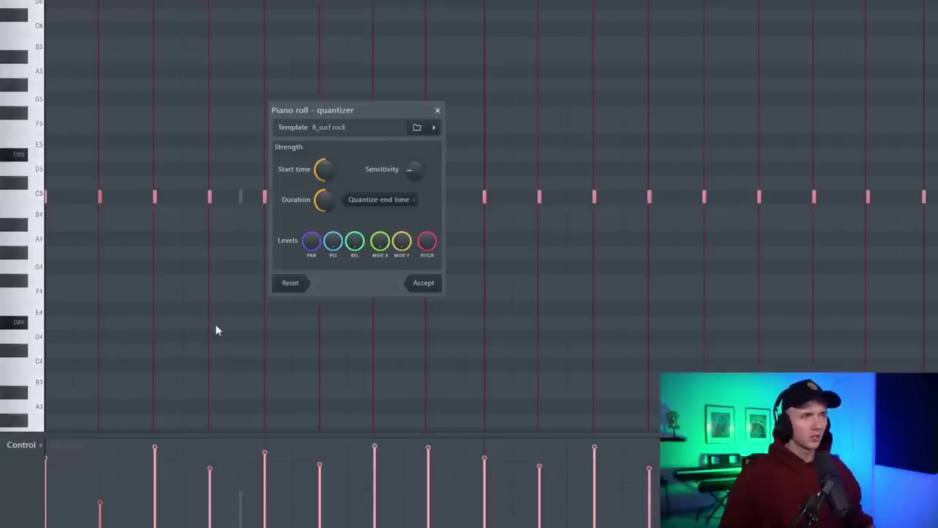
left_click(416, 128)
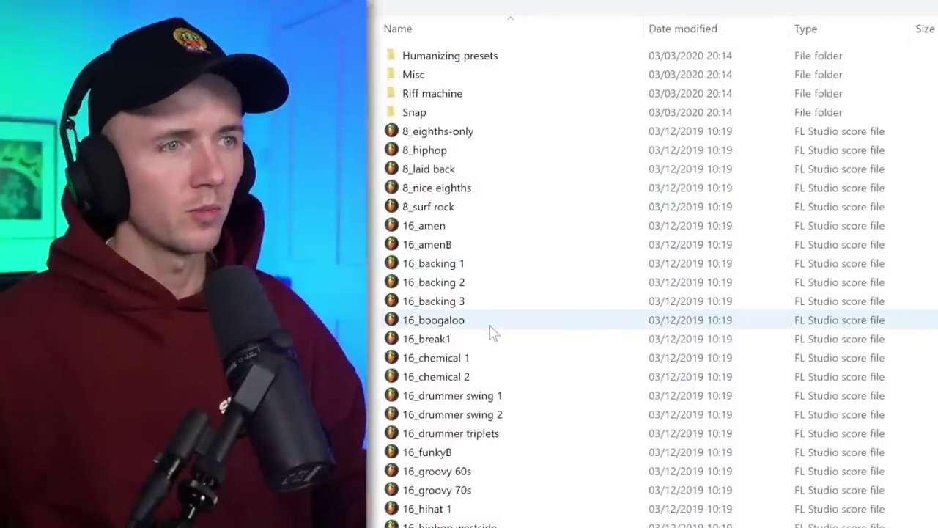
left_click(515, 421)
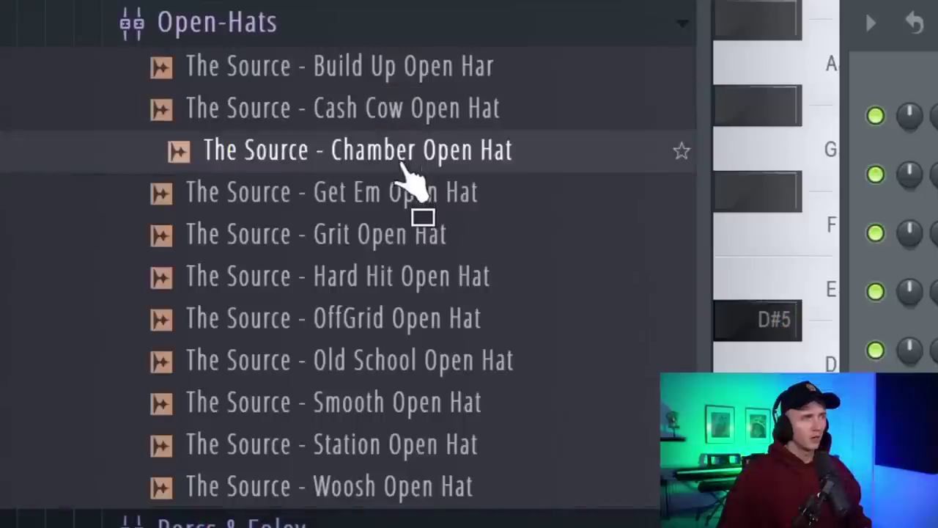
Add an open hat sample to the Channel Rack below the hi-hat and program hits on steps 11, 29, 43 and 61
left_click_drag(402, 213, 577, 433)
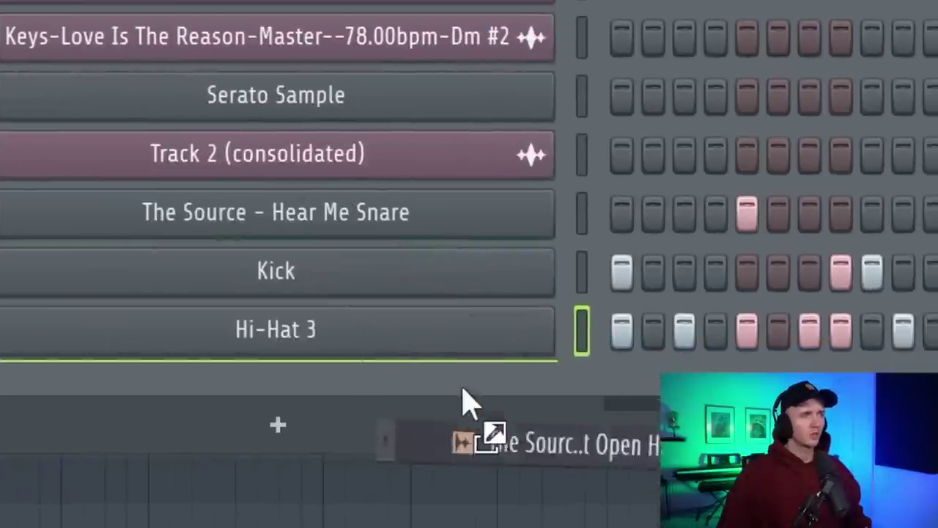
left_click_drag(470, 402, 484, 403)
left_click(935, 388)
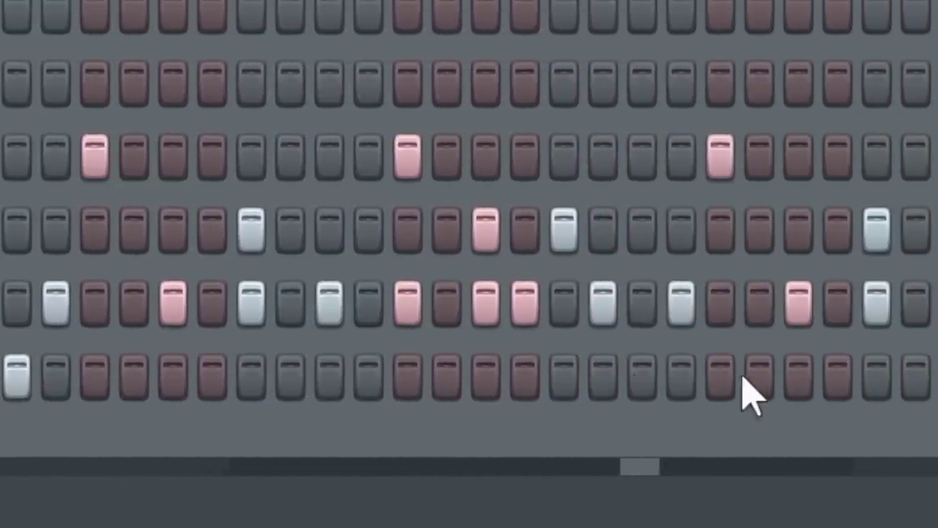
left_click(729, 378)
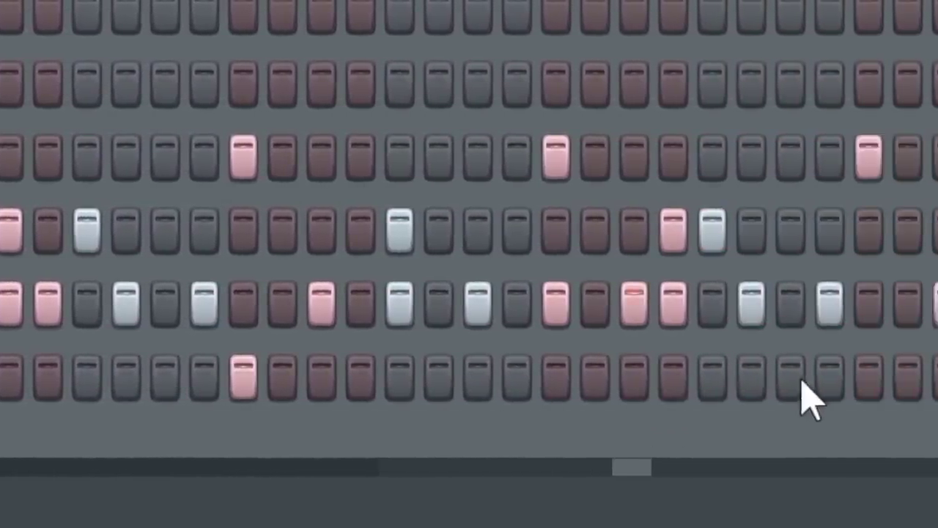
left_click(792, 377)
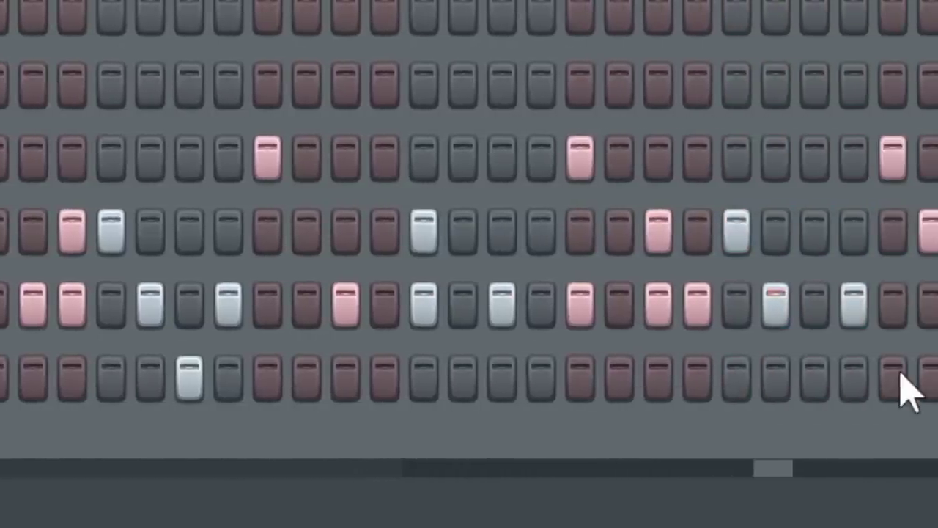
left_click(902, 375)
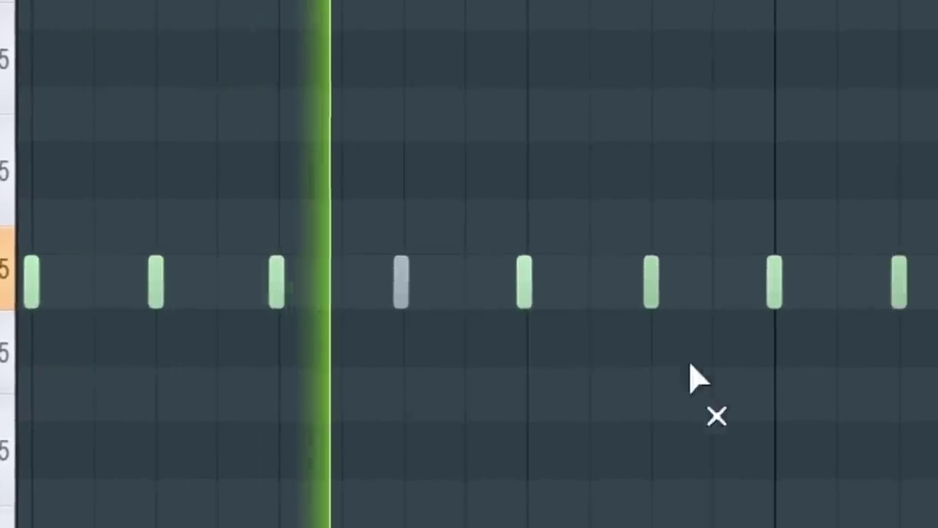
Add the Soft Crash from the Timeless Drum Kit to the Channel Rack with a hit on step 1
scroll(585, 423, "up", 3)
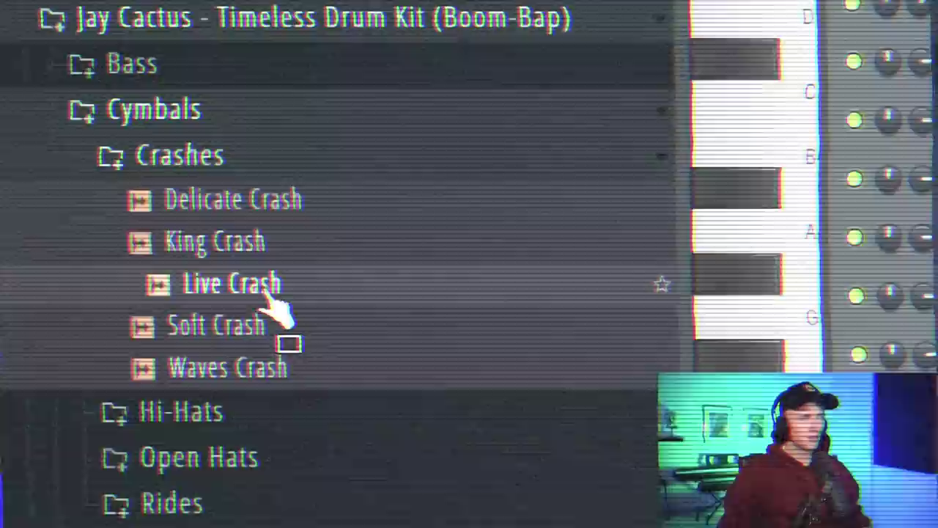
left_click_drag(269, 335, 438, 431)
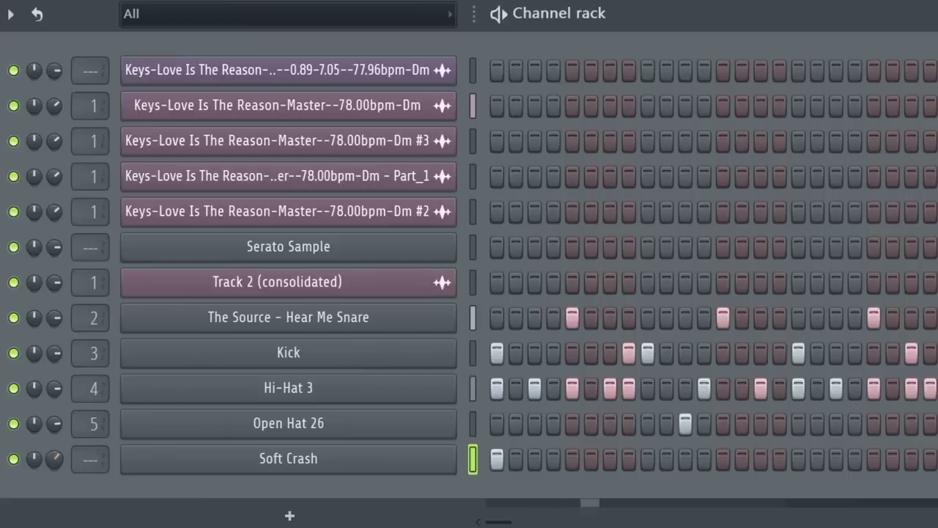
Add another drum sample below the Soft Crash and program its hits, including steps 33, 47 and 61
left_click_drag(264, 392, 781, 418)
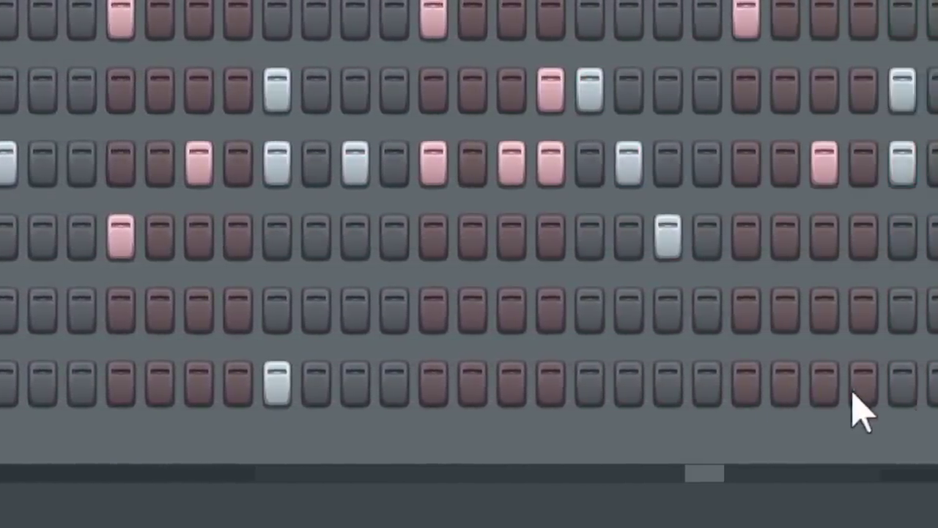
left_click(726, 387)
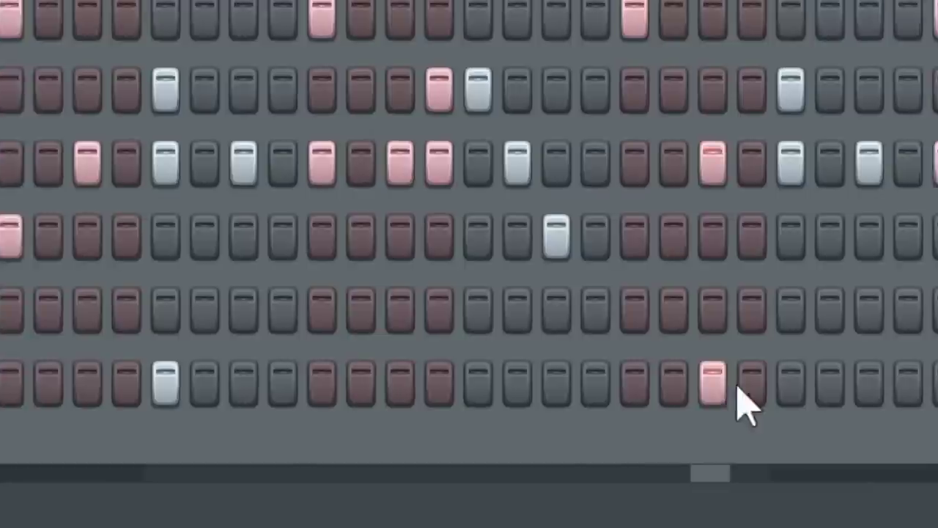
scroll(913, 412, "right", 3)
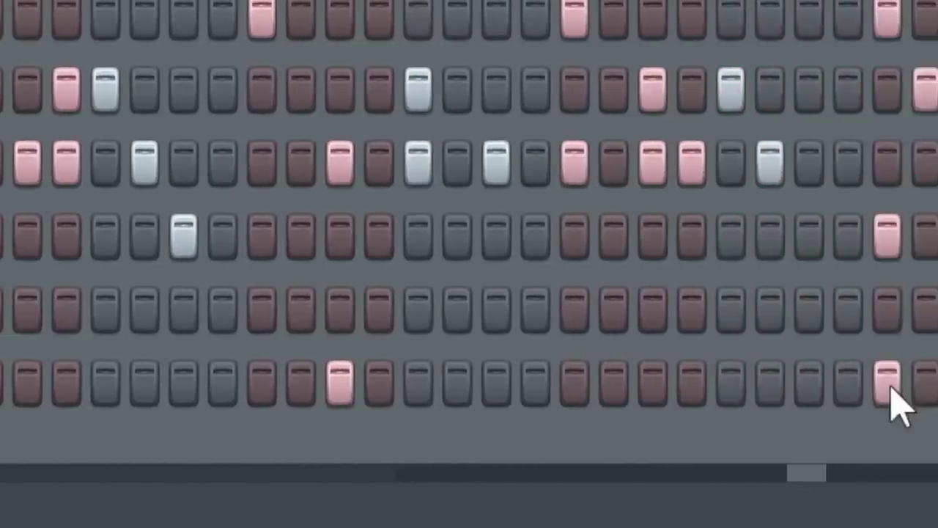
scroll(899, 411, "right", 2)
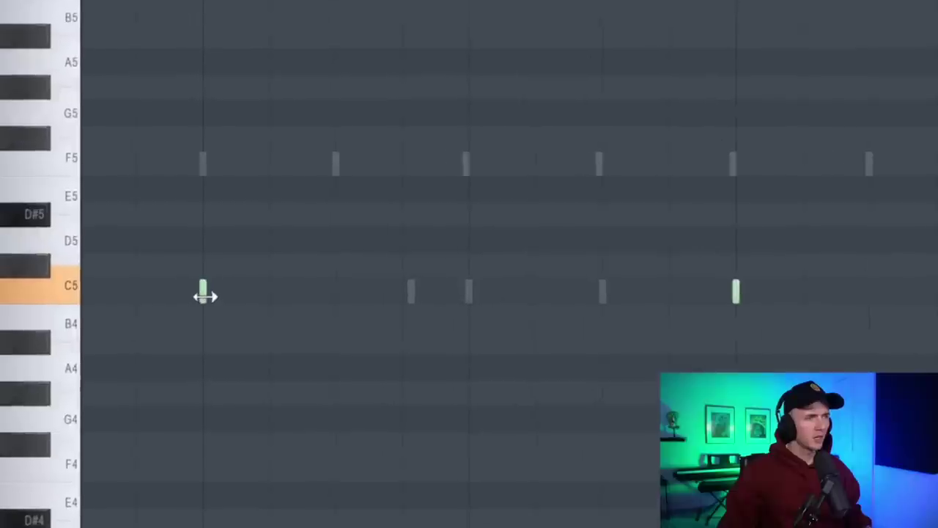